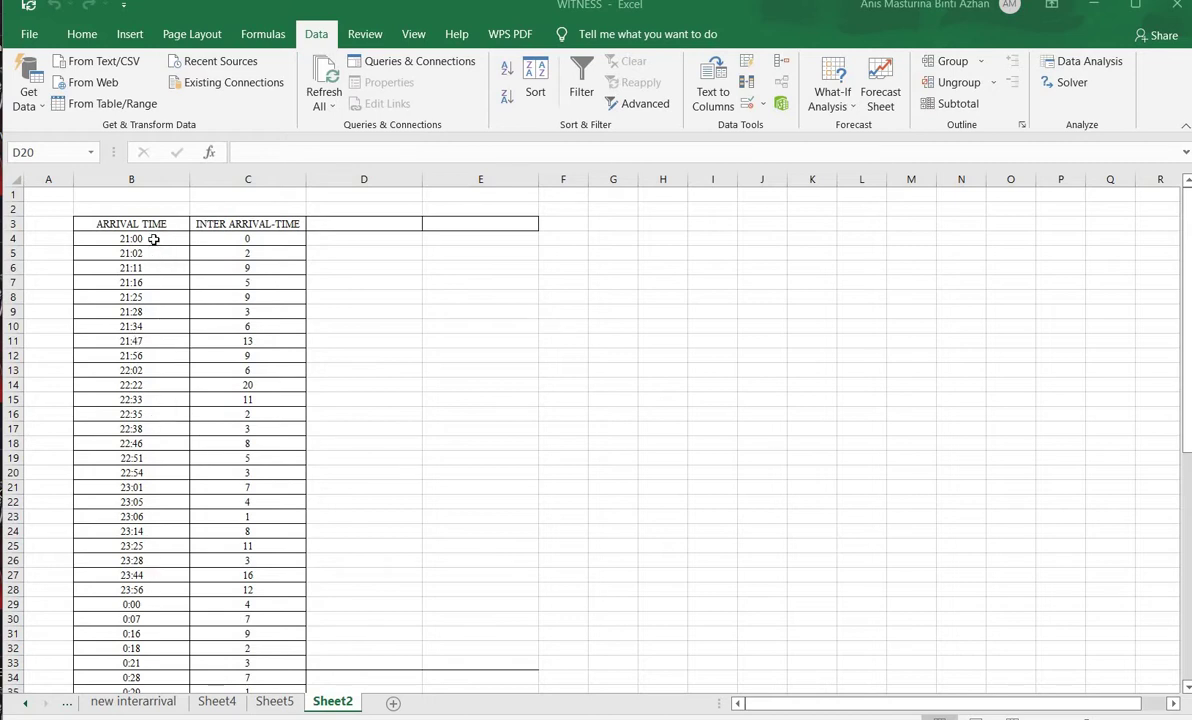
- Review the arrival time and inter arrival-time data on Sheet2 from the first to the last record
scroll(140, 450, "down", 12)
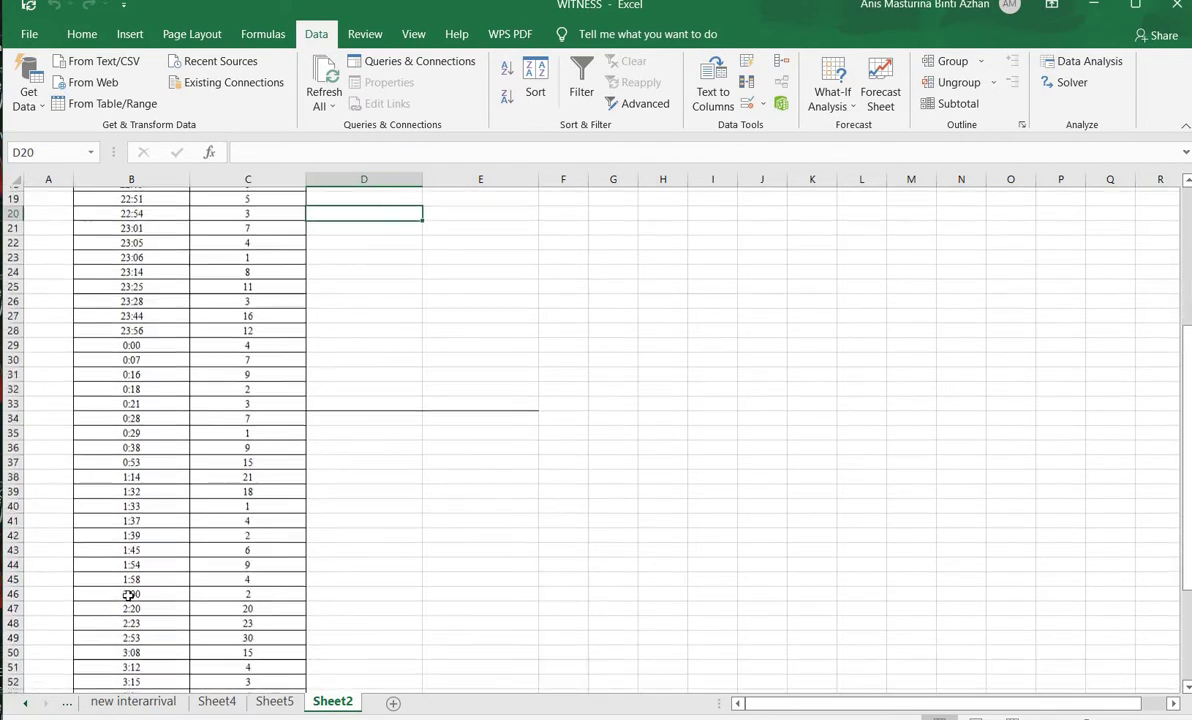
left_click(135, 549)
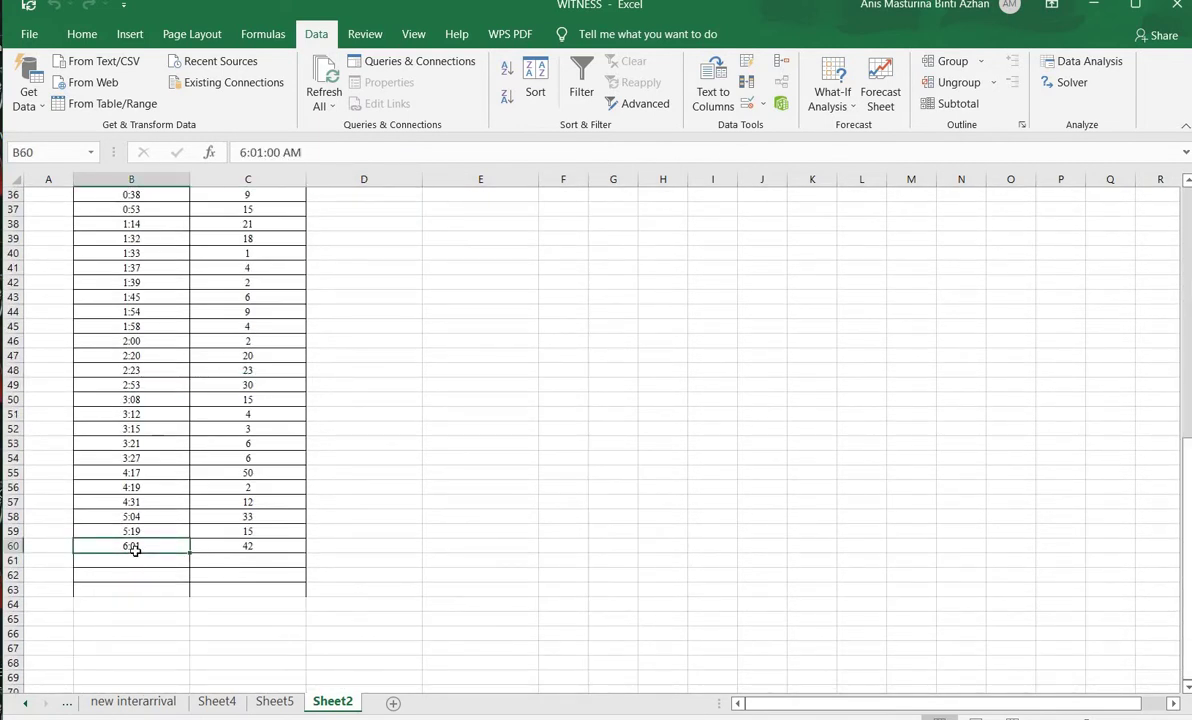
scroll(135, 549, "up", 12)
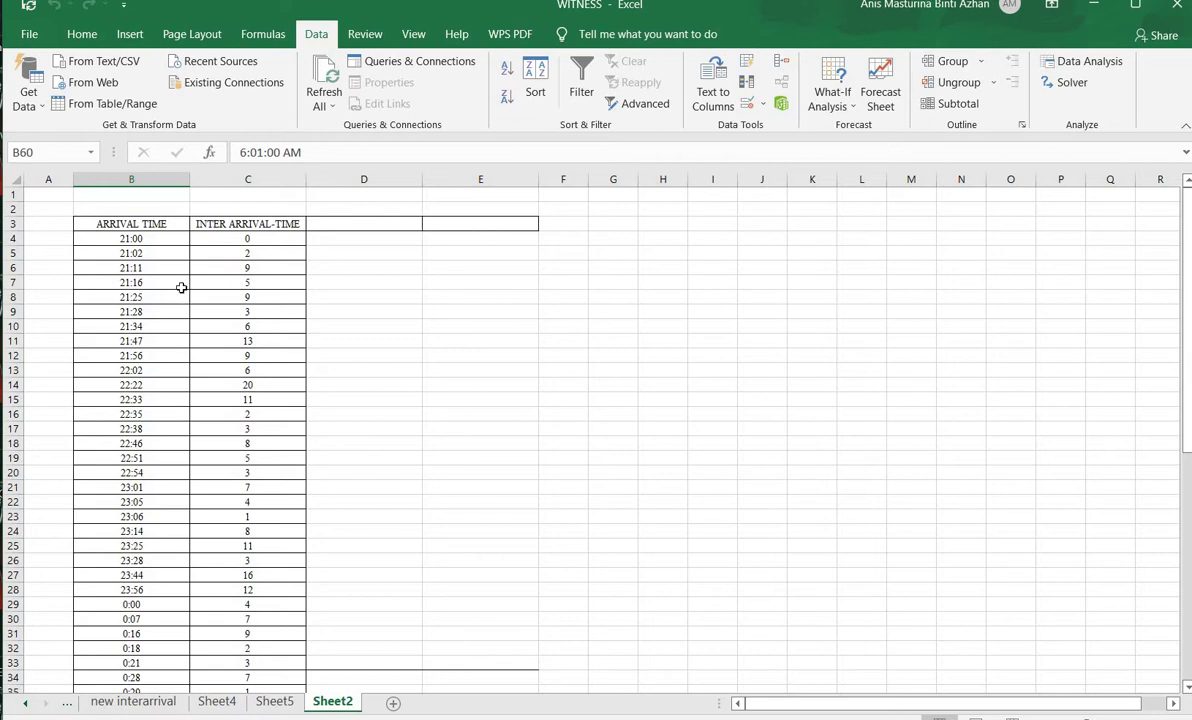
scroll(181, 288, "down", 7)
scroll(181, 288, "up", 7)
- Check in the Excel add-ins settings that Analysis ToolPak and Analysis ToolPak - VBA are enabled
left_click(1086, 61)
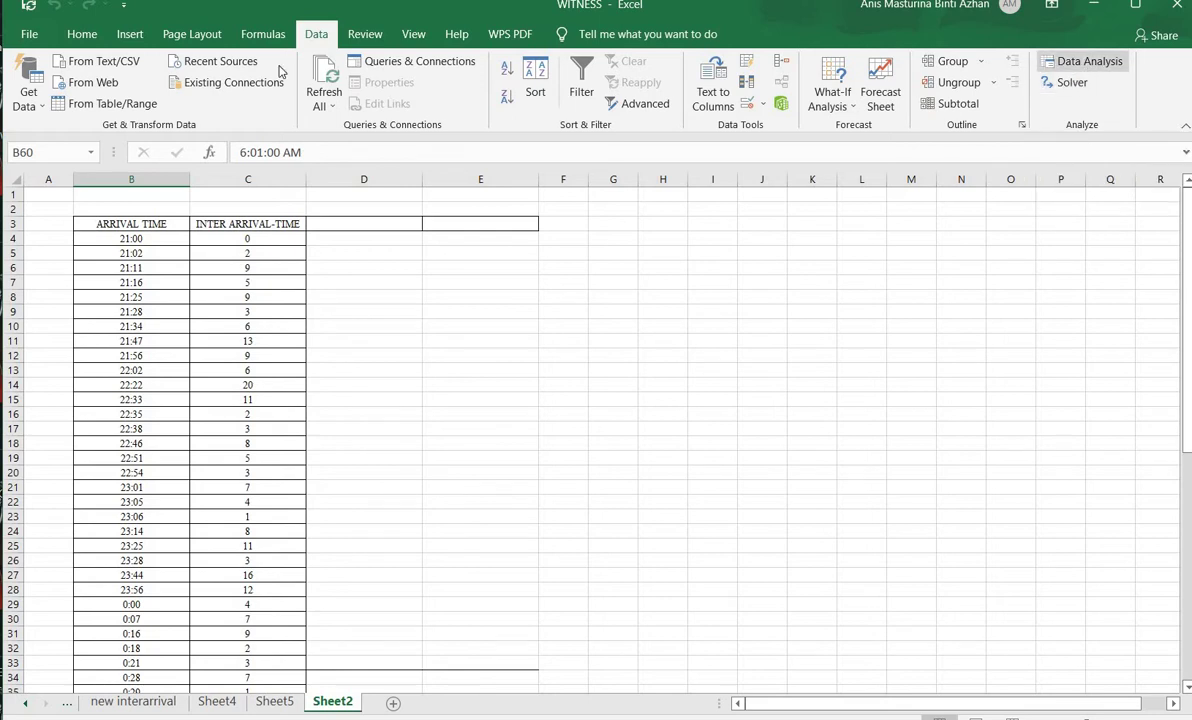
left_click(29, 34)
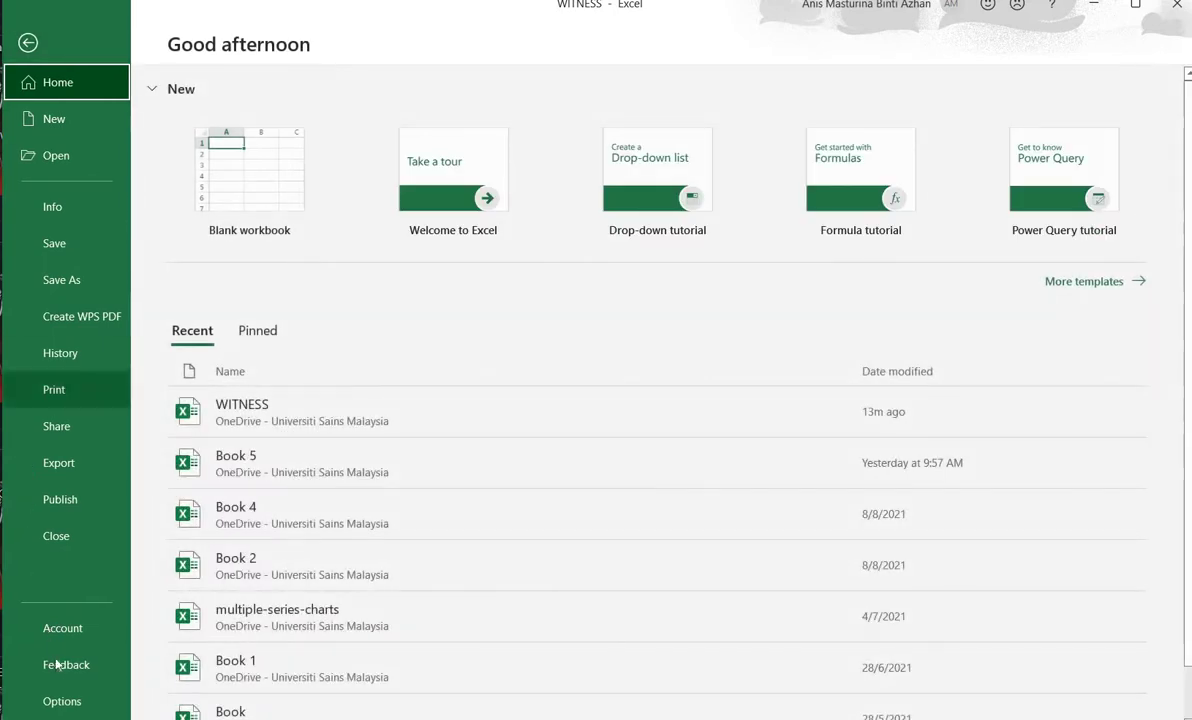
left_click(62, 701)
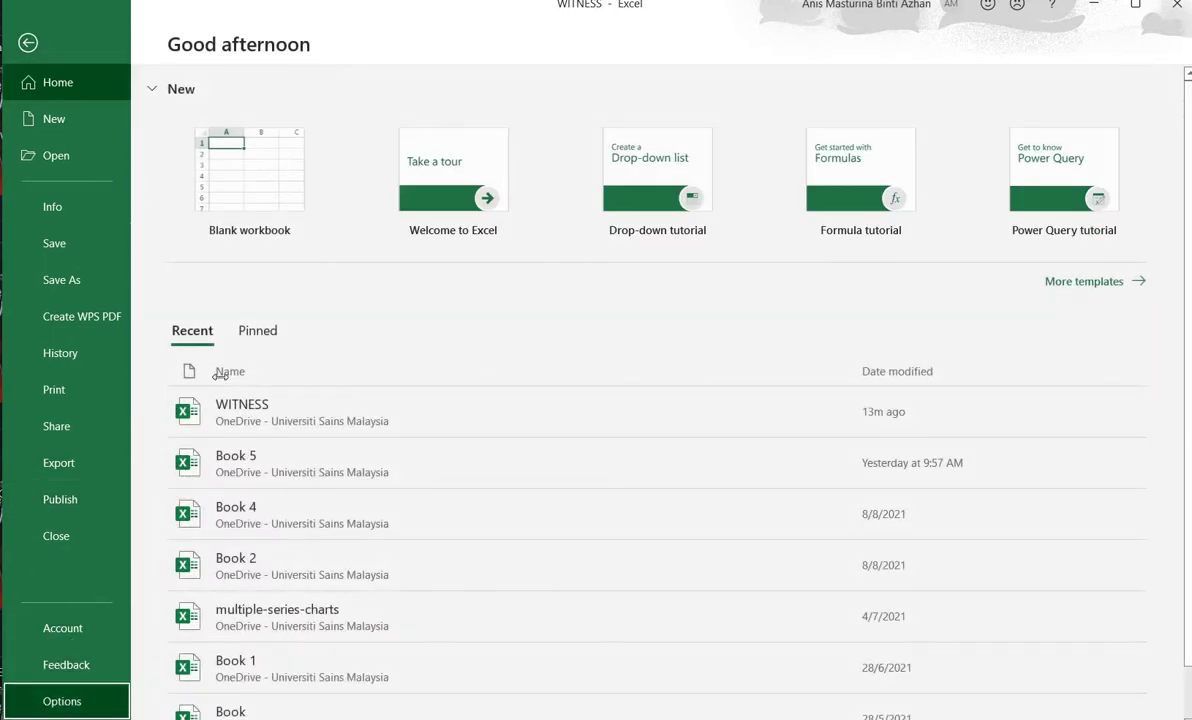
left_click(262, 353)
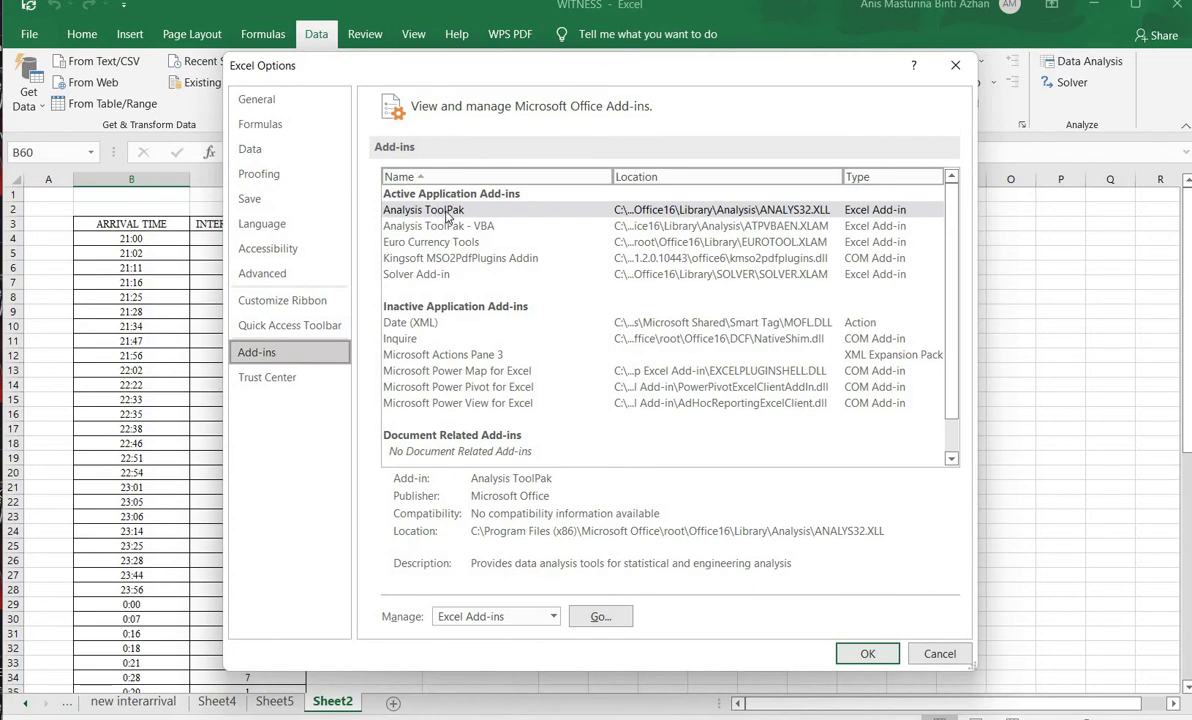
left_click(452, 226)
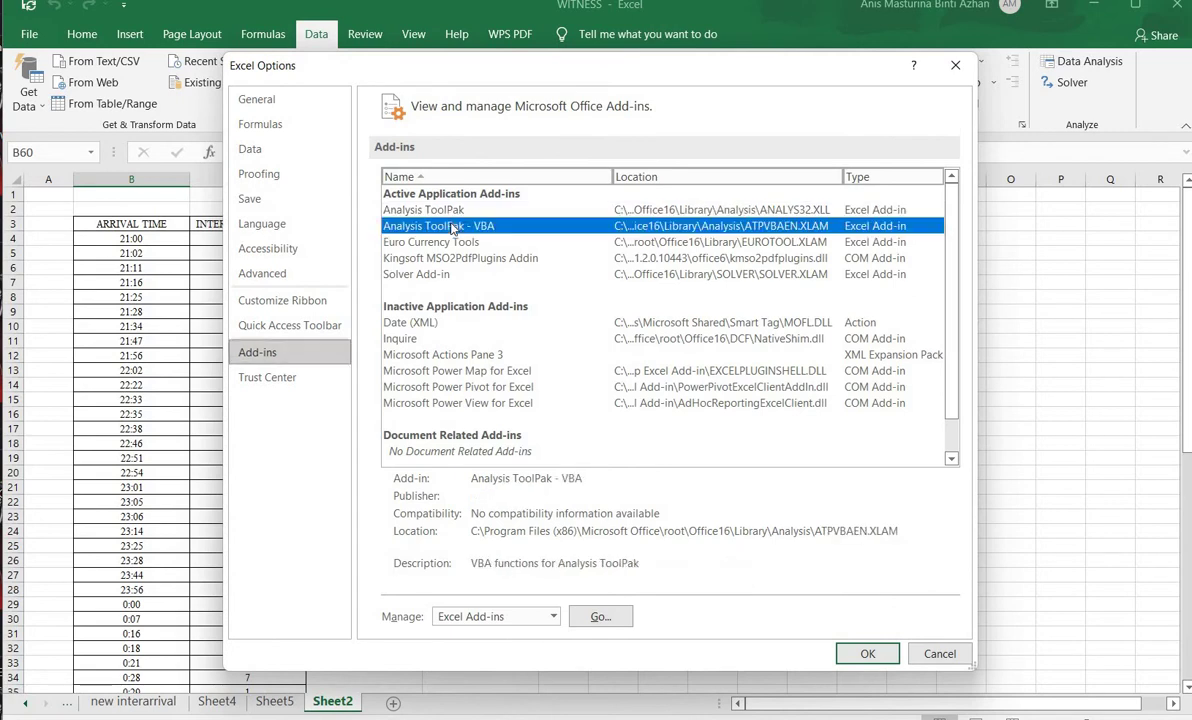
left_click(600, 617)
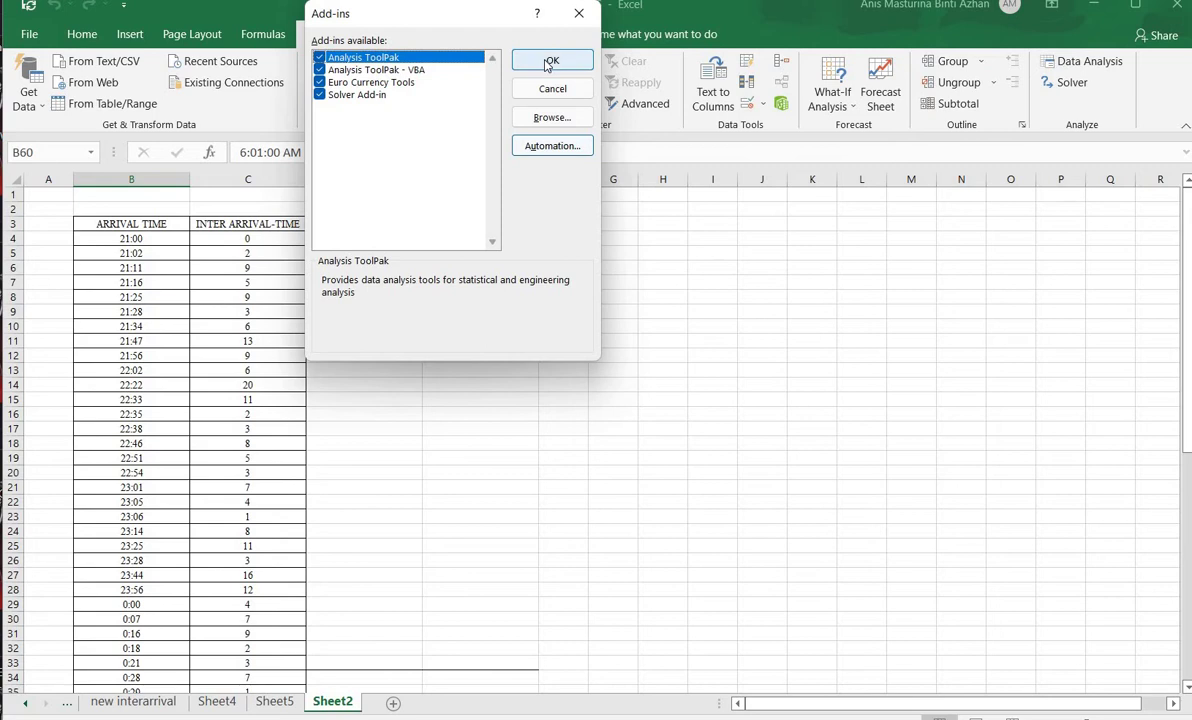
left_click(577, 15)
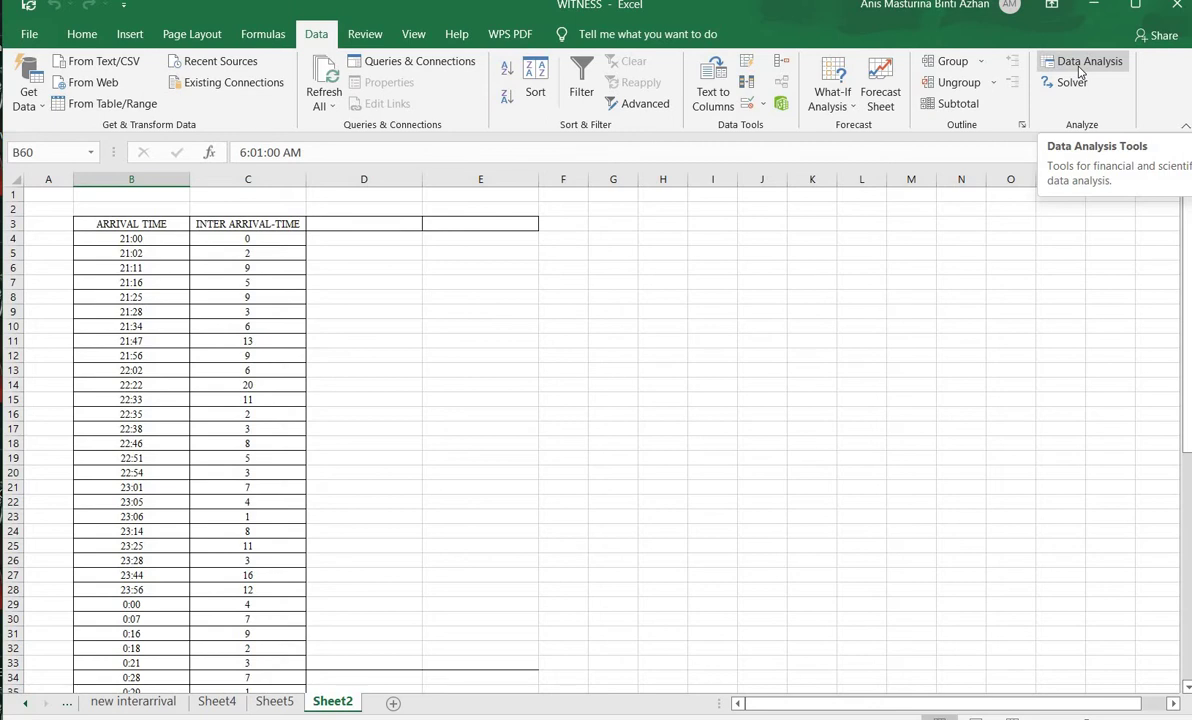
- Run Descriptive Statistics on $B$4:$C$60, grouped by columns, with summary statistics output to a new worksheet named WITNESS TABLE
left_click(1080, 68)
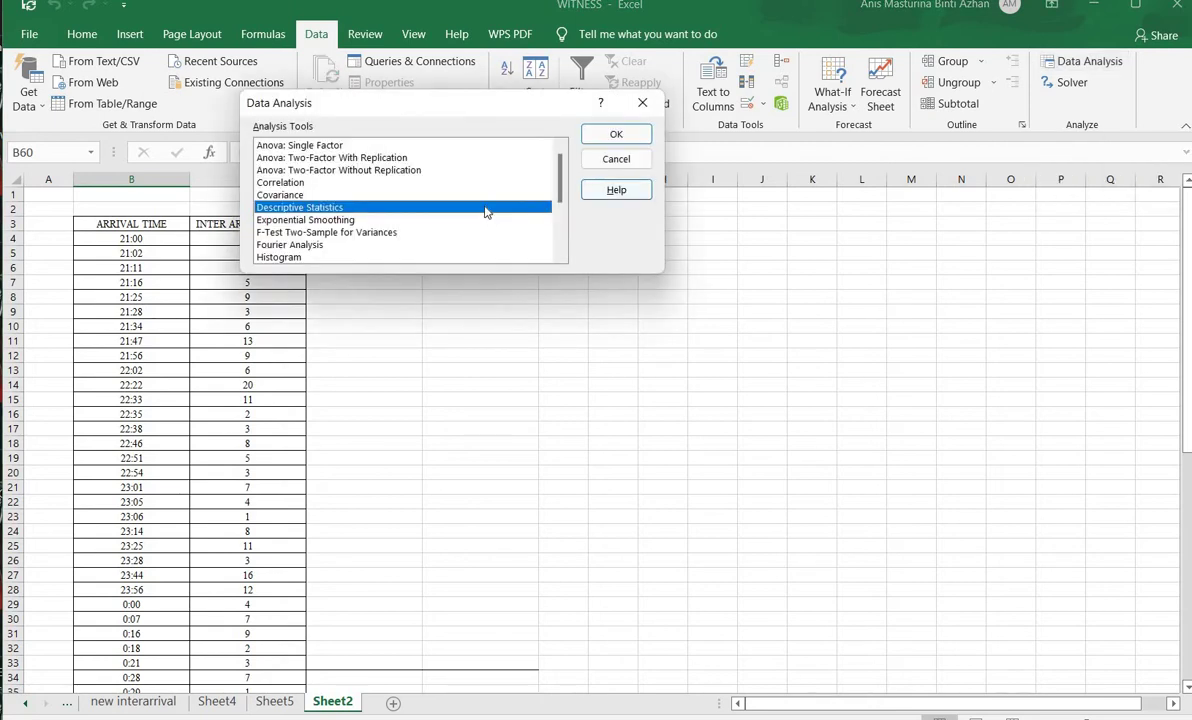
left_click(612, 136)
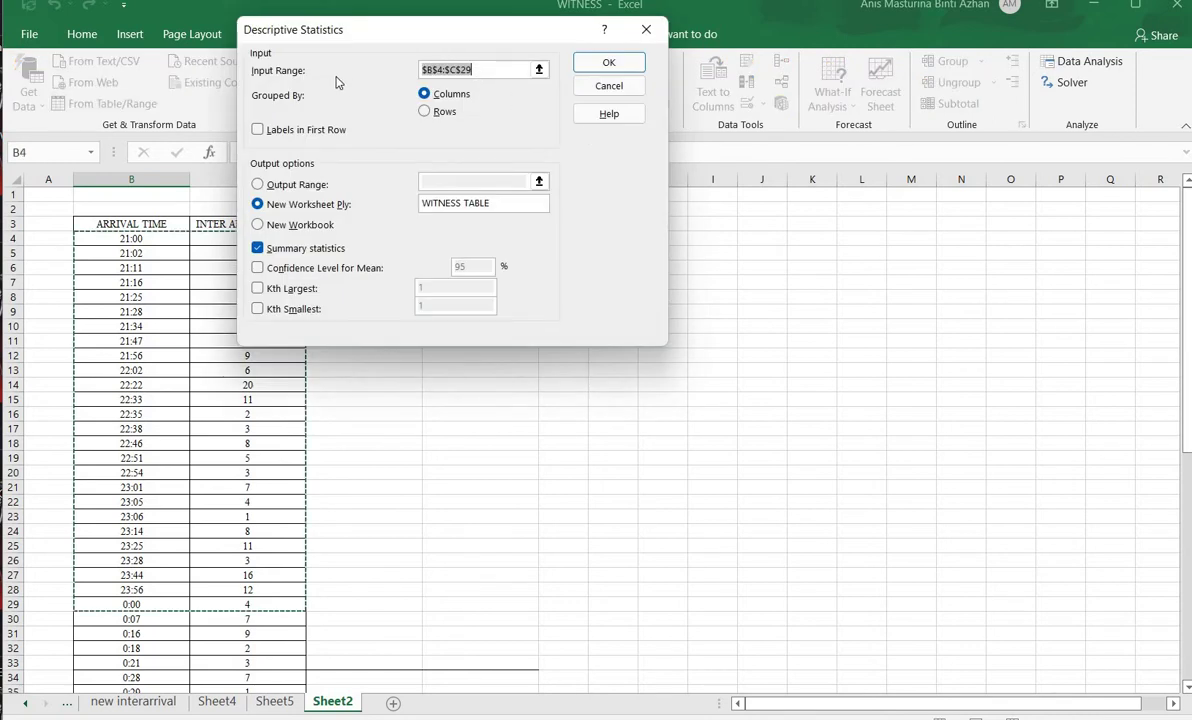
left_click(171, 238)
left_click_drag(150, 239, 250, 253)
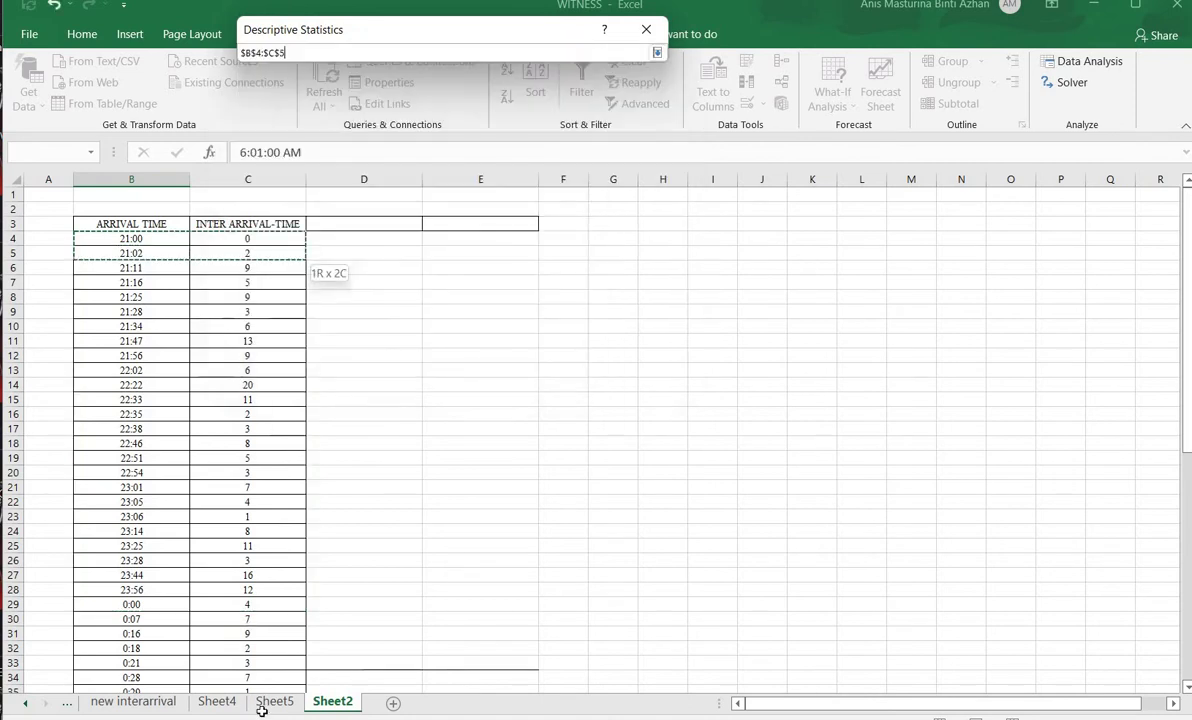
left_click_drag(261, 710, 300, 664)
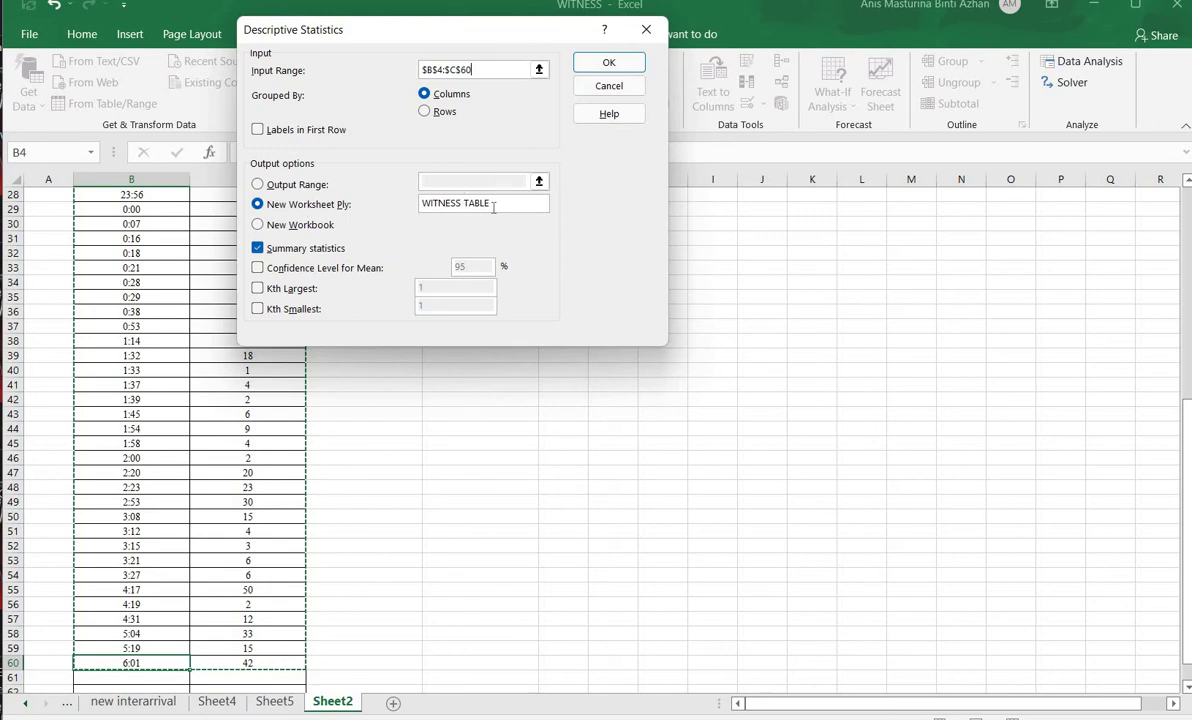
left_click(594, 66)
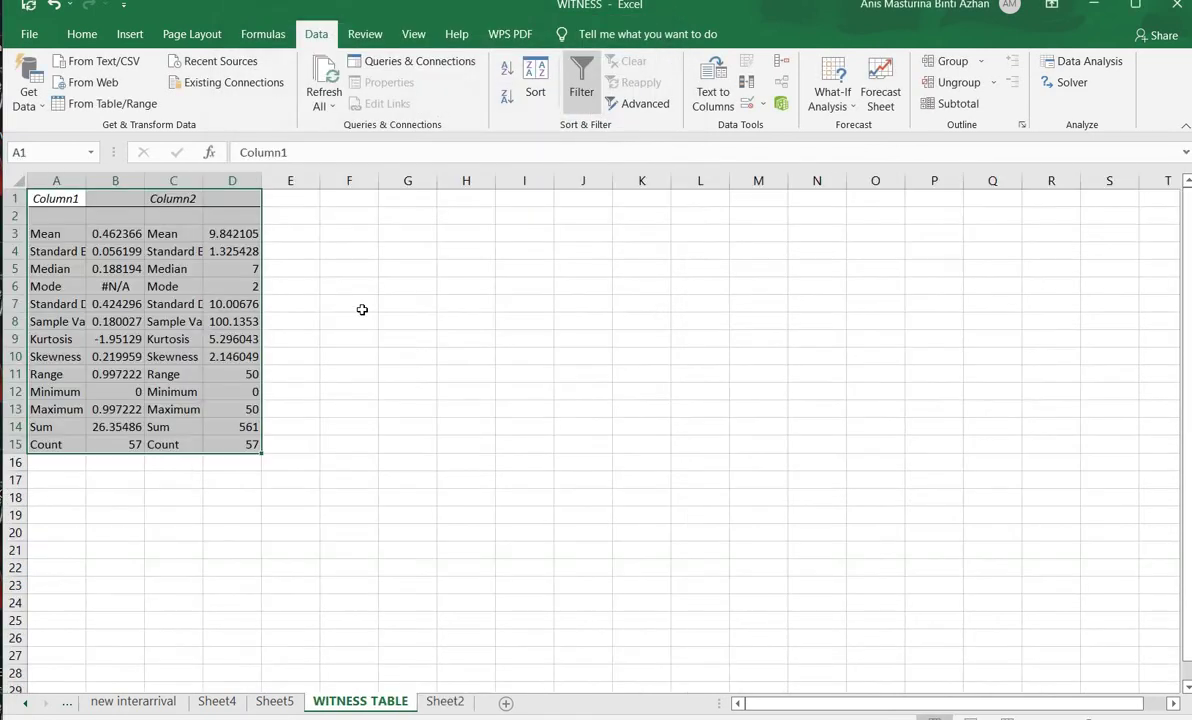
- Compare the column headings and statistics in the WITNESS TABLE output with the labelled table on Sheet5
left_click(349, 303)
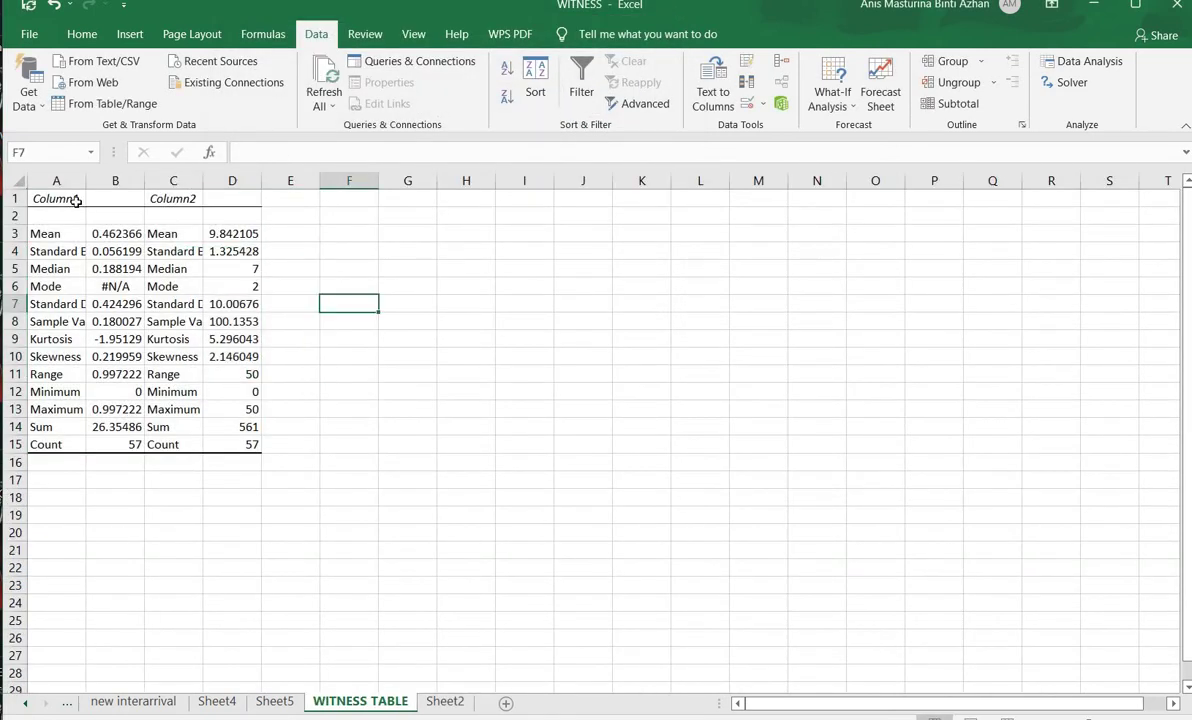
left_click(76, 201)
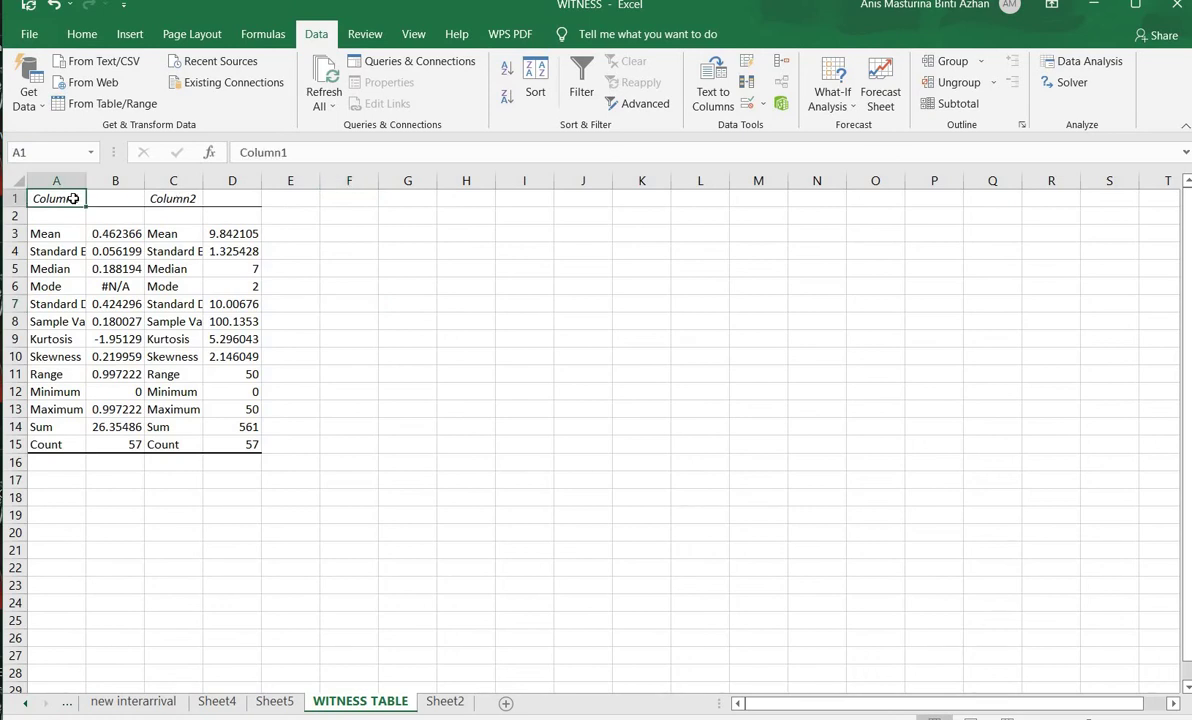
left_click(189, 195)
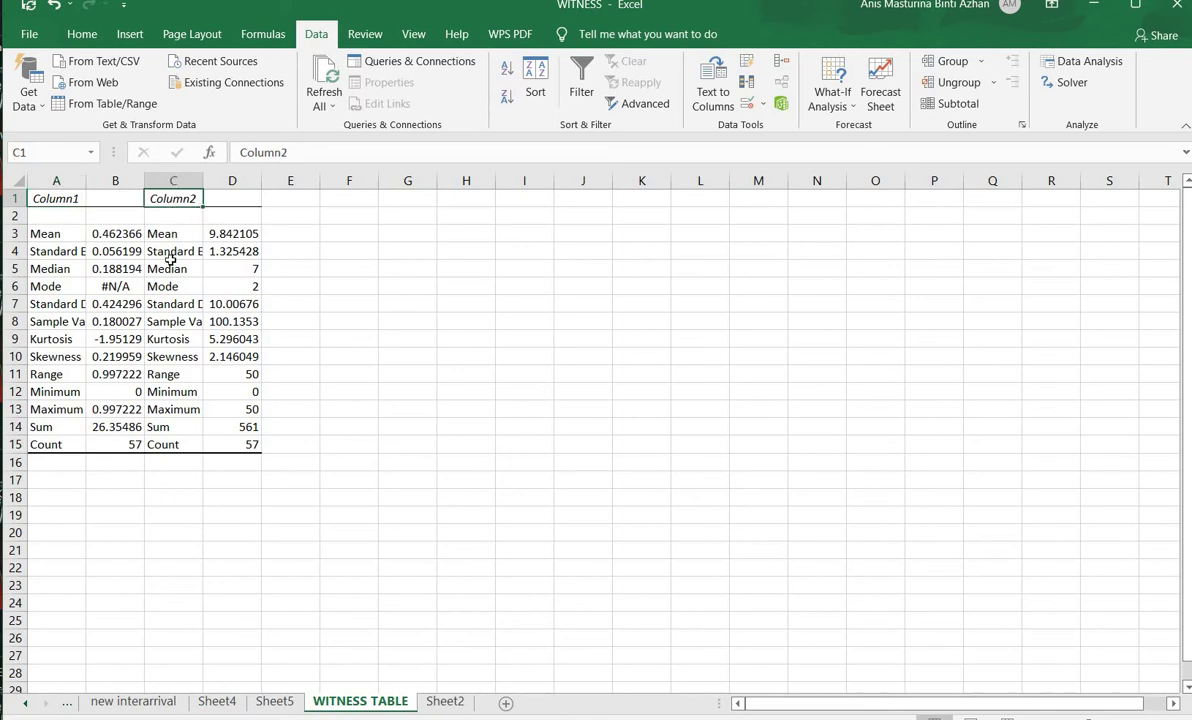
left_click_drag(171, 260, 181, 462)
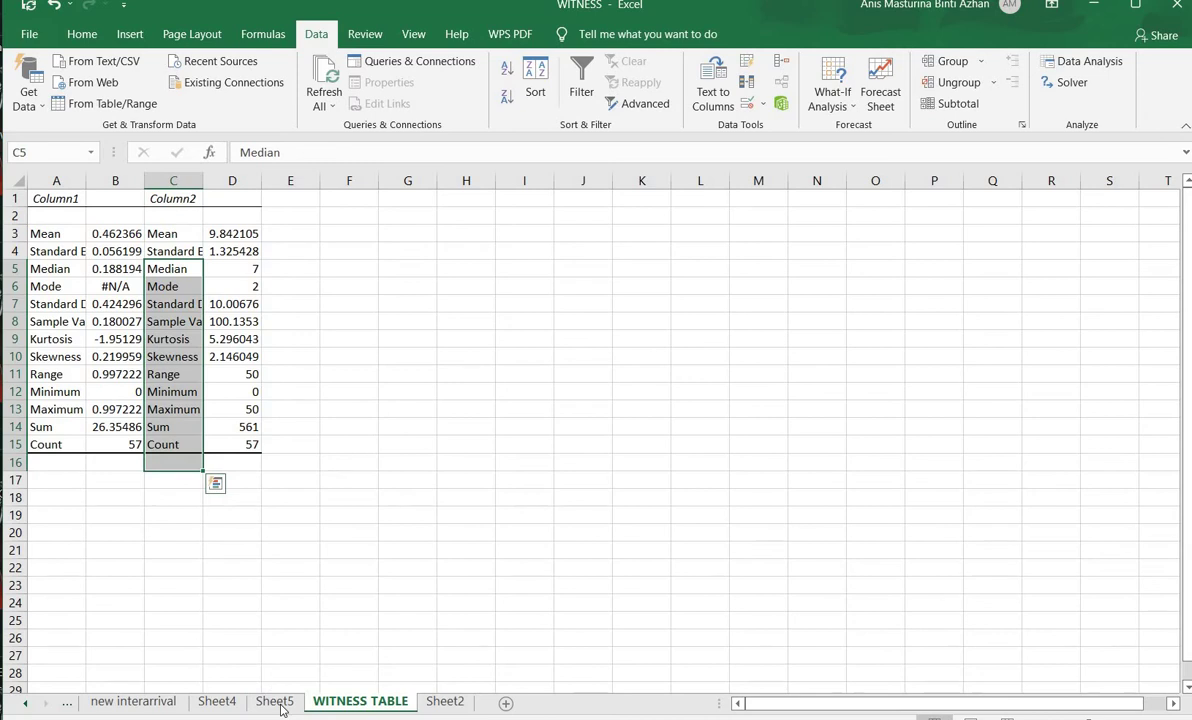
left_click(280, 705)
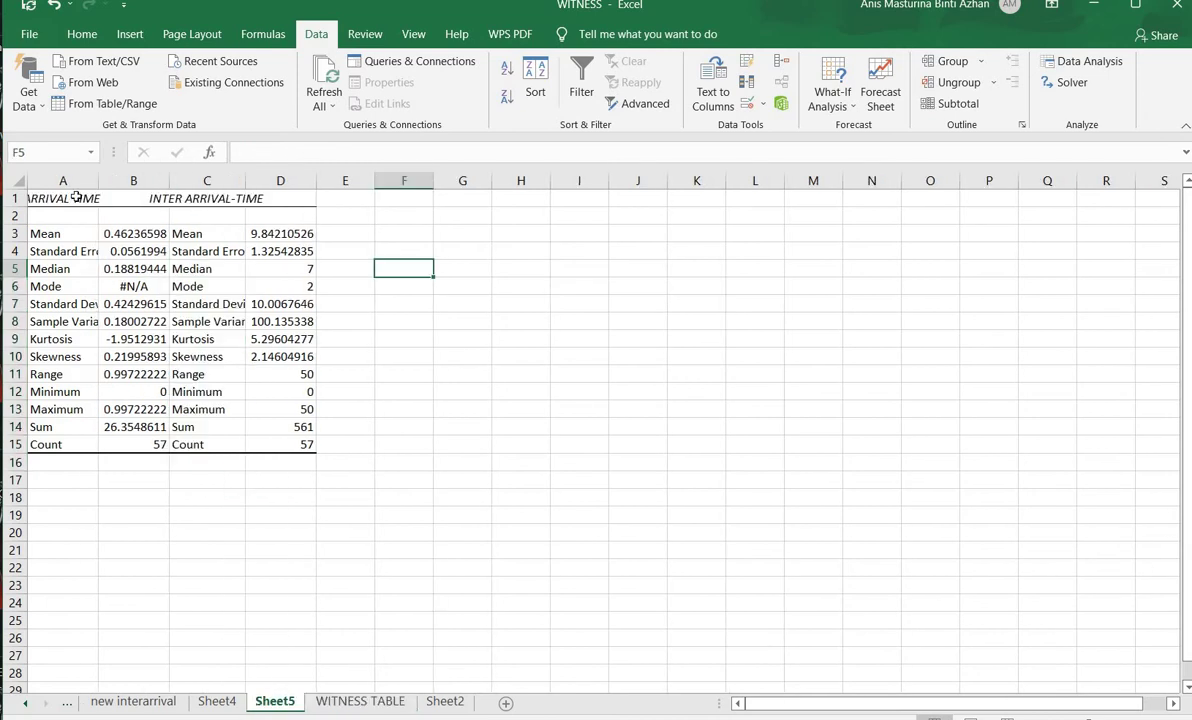
left_click(76, 197)
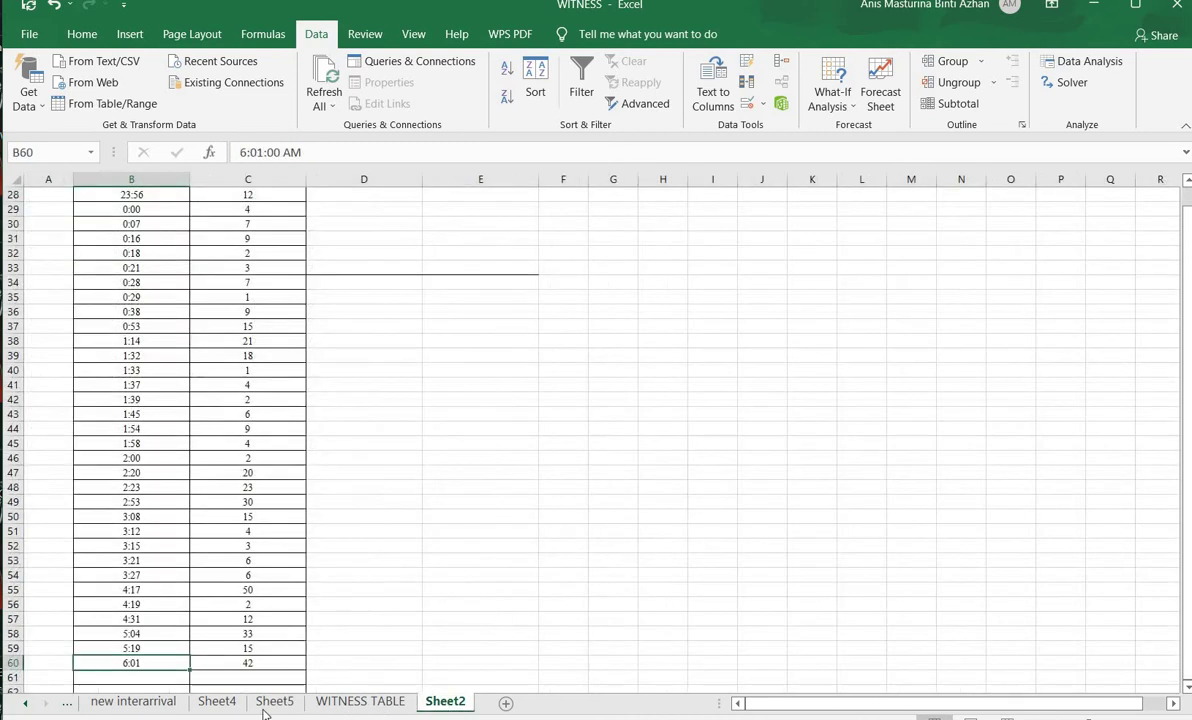
- Examine the formatted statistics table on Sheet4, including the Largest(1) to Confidence Level(95.0%) rows, the Count row and the inter arrival-time mean
left_click(445, 702)
left_click(218, 703)
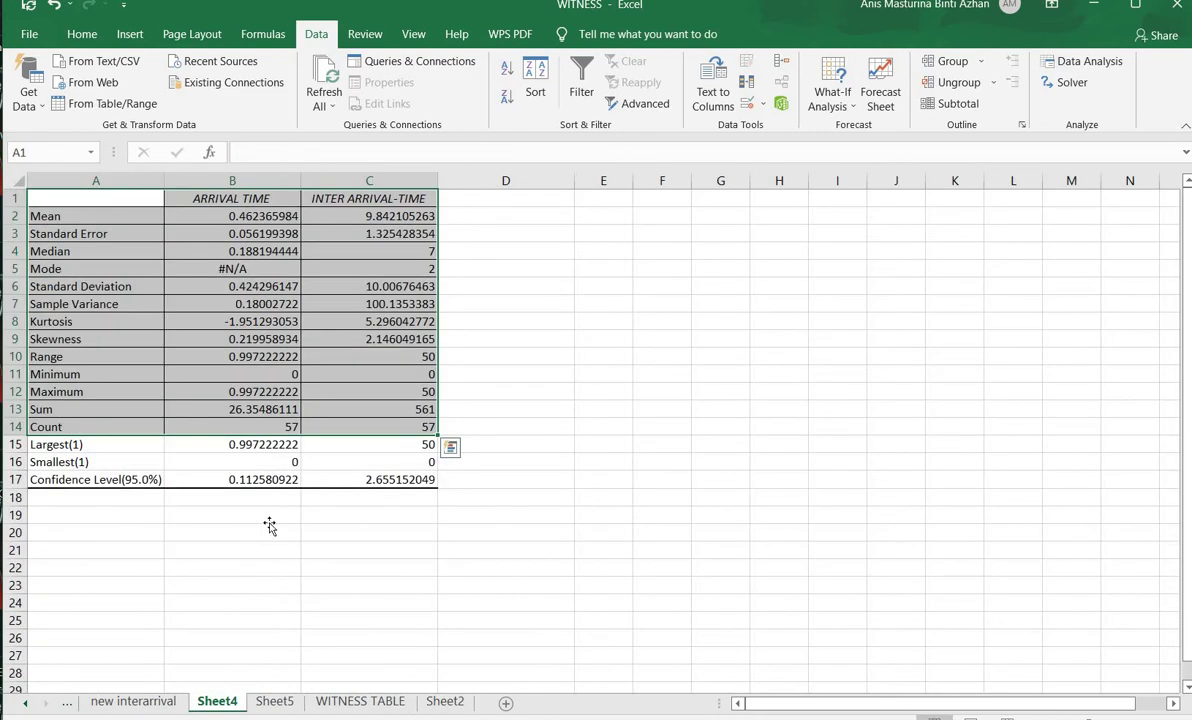
left_click(268, 516)
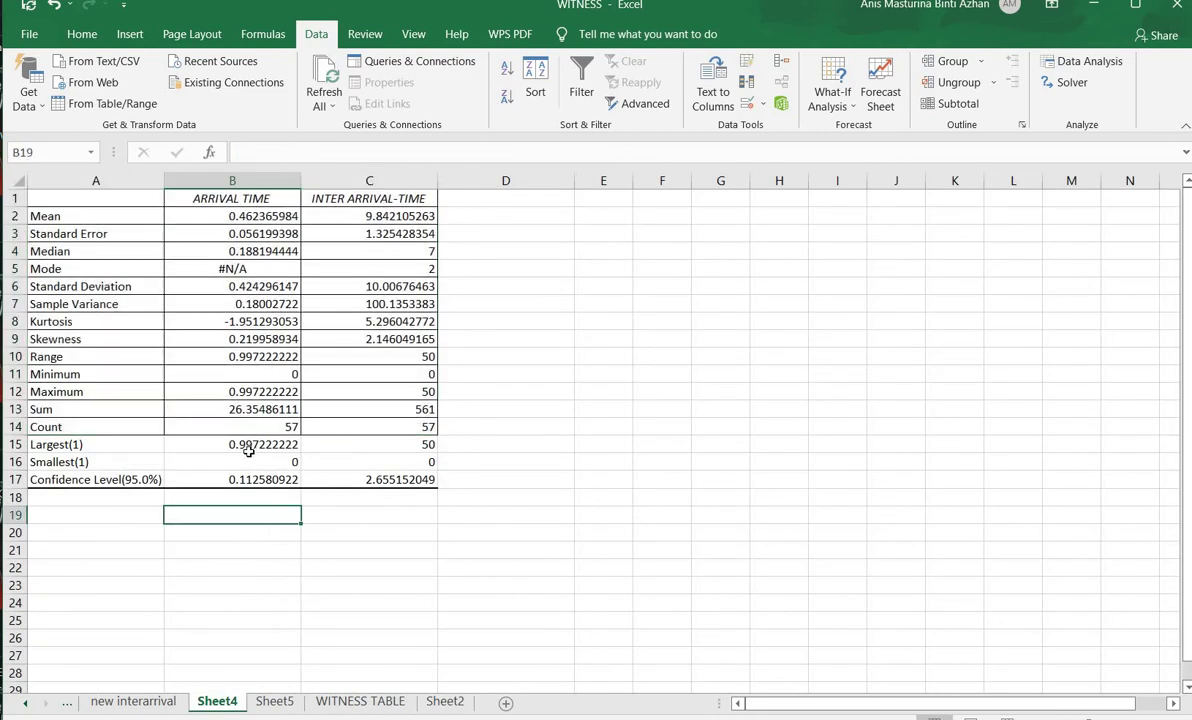
left_click(108, 446)
left_click_drag(115, 479, 115, 479)
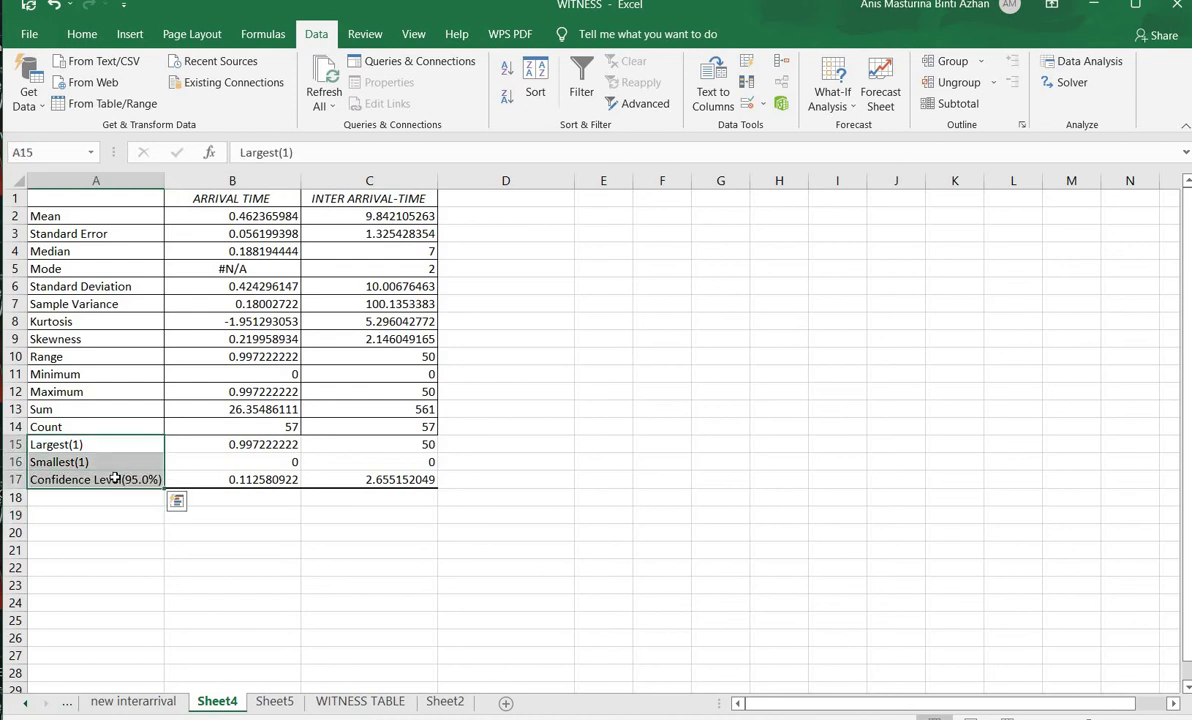
left_click(84, 424)
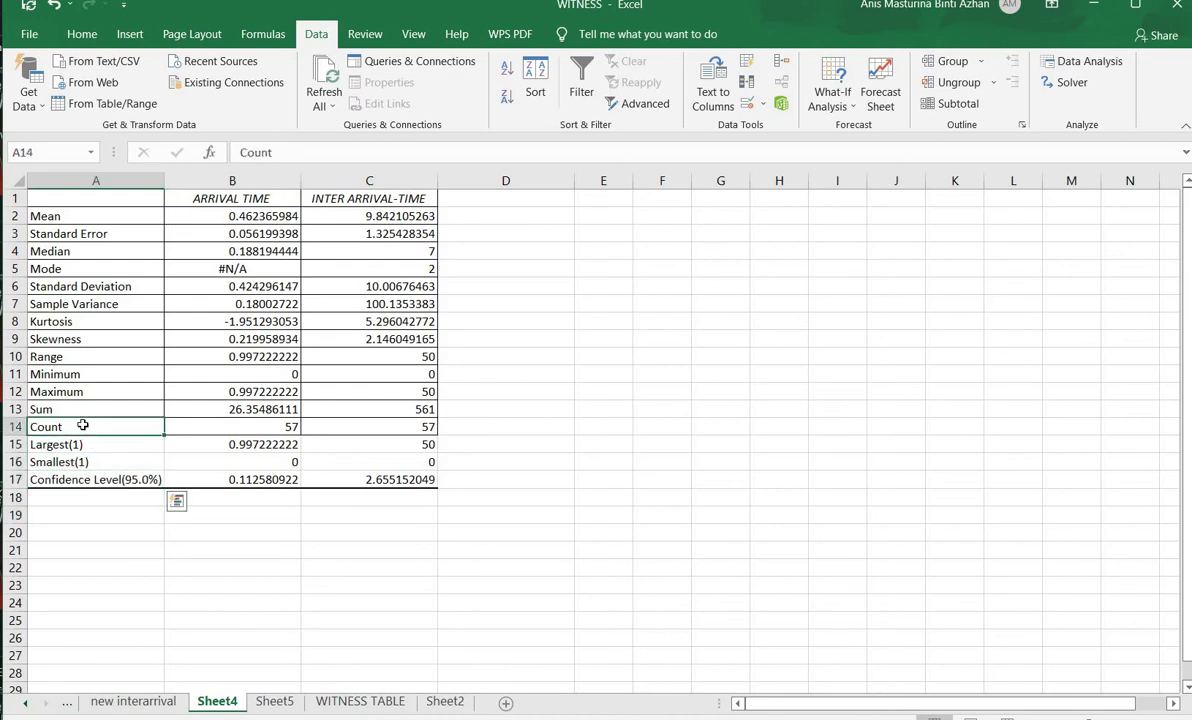
left_click(80, 217)
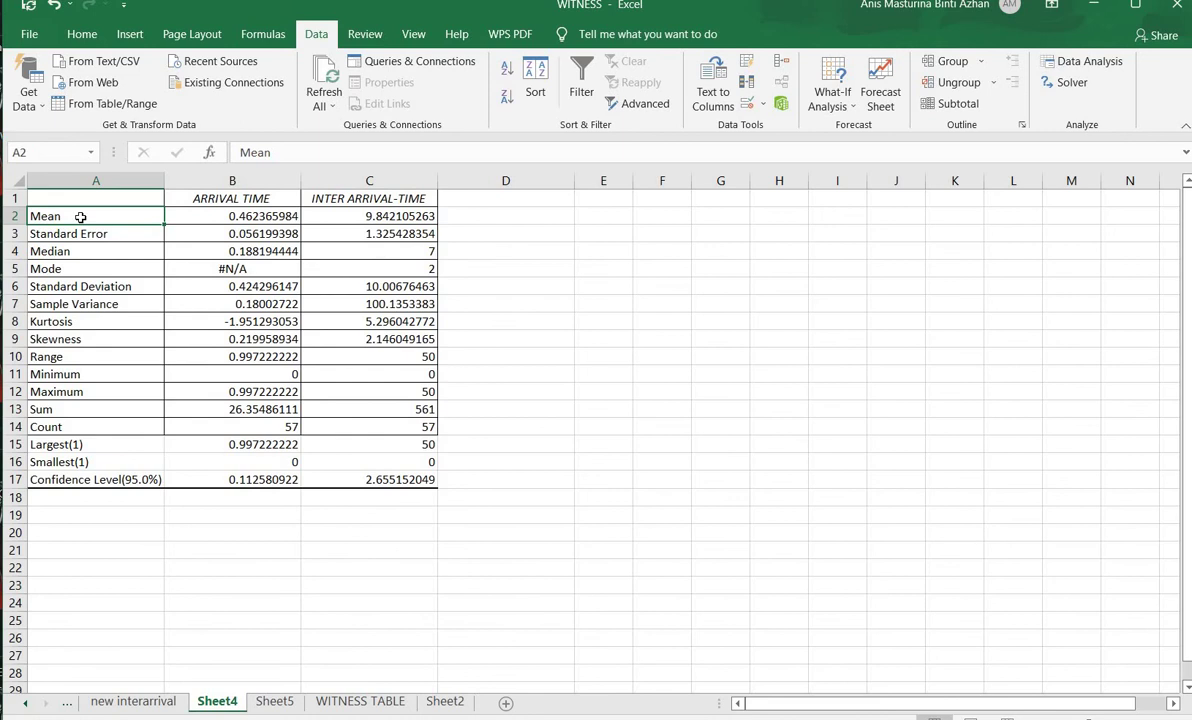
left_click(327, 215)
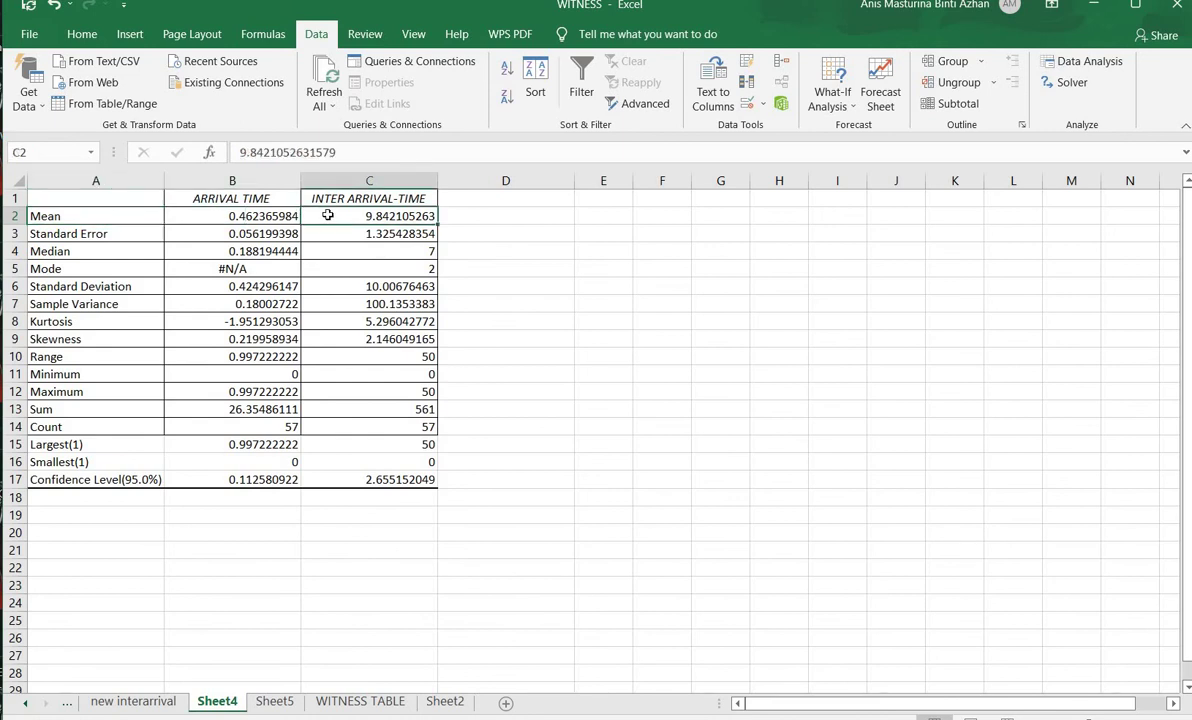